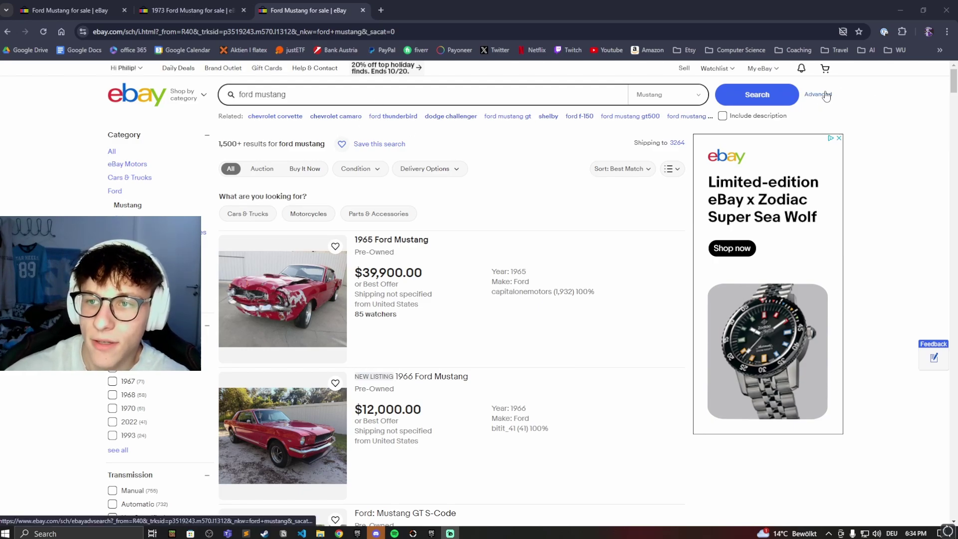
- Open Advanced Search to restrict the ford mustang search to completed, worldwide items
click(824, 99)
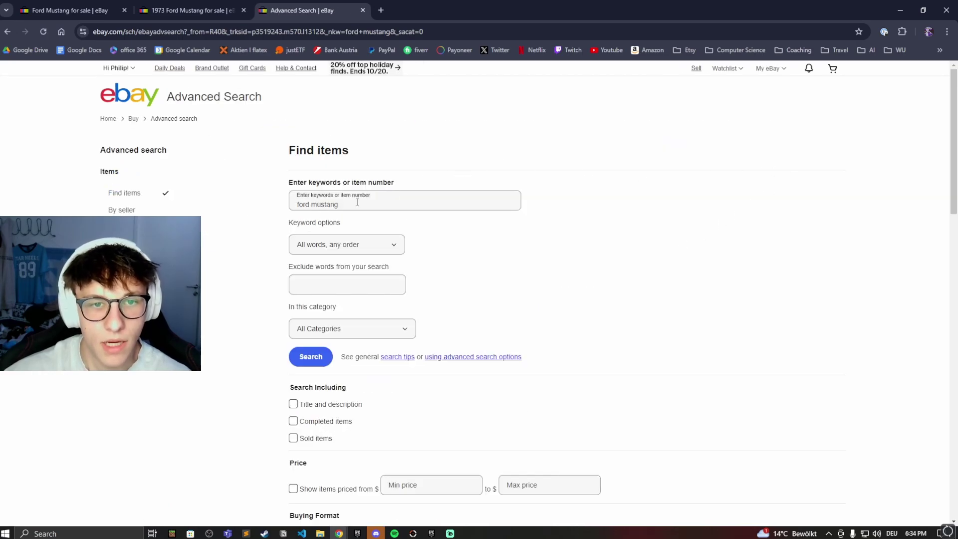
scroll(325, 208, down, 1)
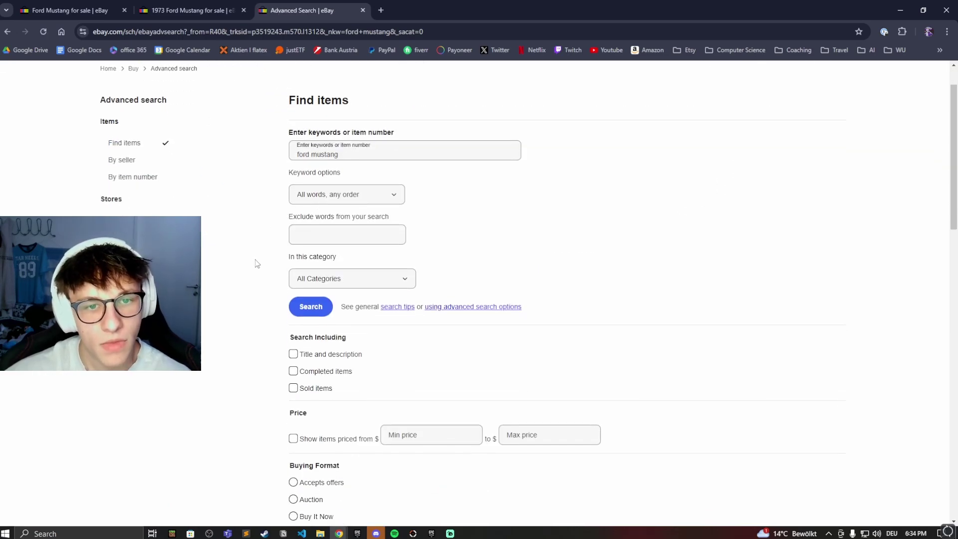
scroll(255, 262, down, 1)
scroll(375, 238, down, 1)
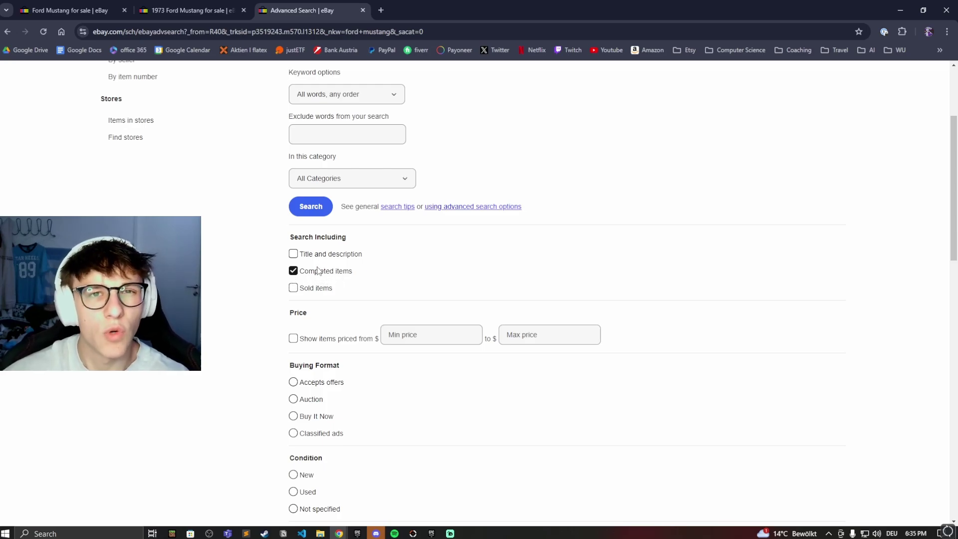
scroll(319, 238, down, 1)
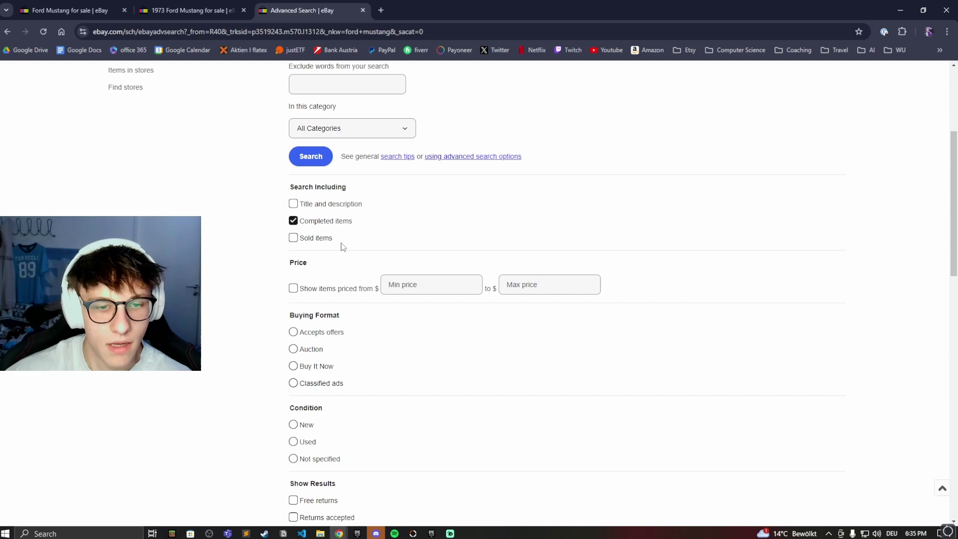
scroll(341, 247, down, 1)
scroll(305, 248, down, 1)
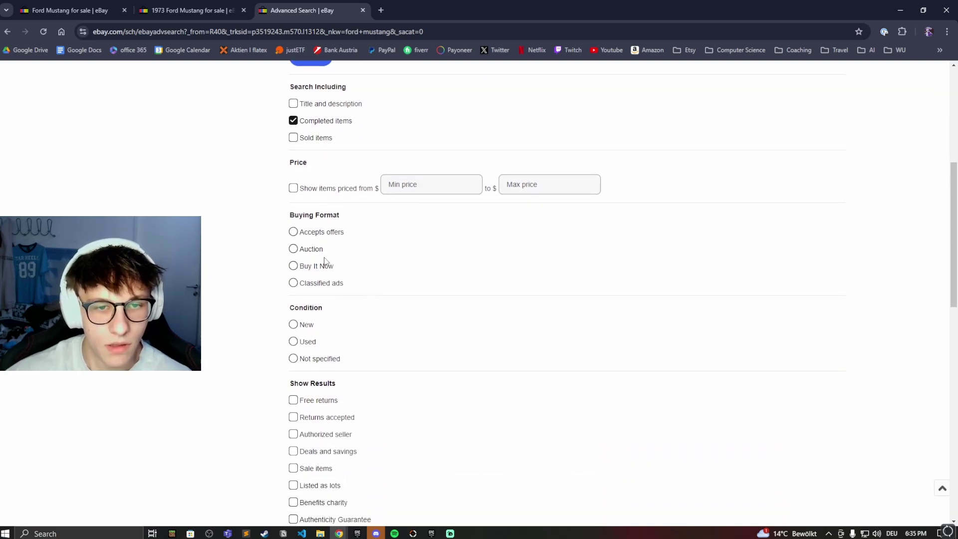
scroll(329, 225, down, 1)
scroll(322, 300, down, 4)
scroll(333, 303, down, 2)
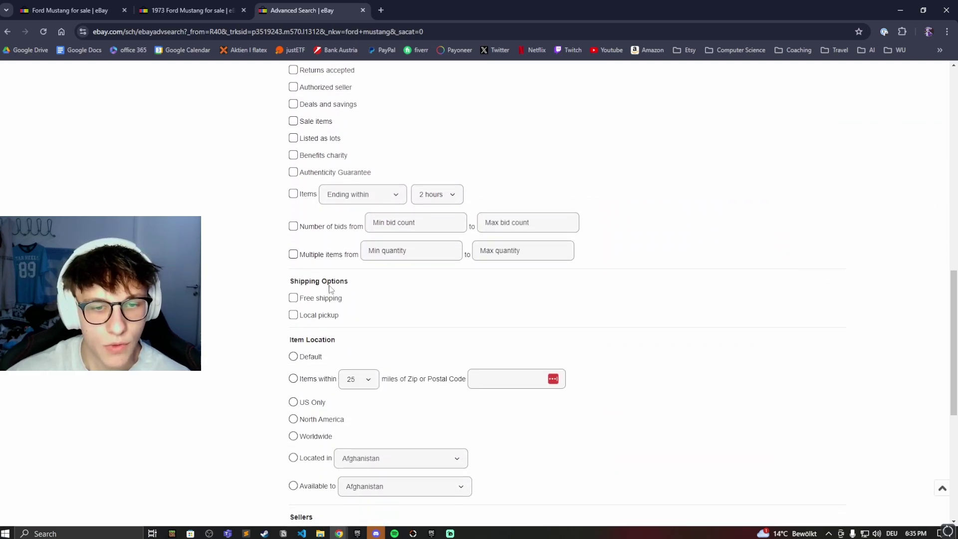
scroll(368, 286, down, 1)
scroll(357, 278, down, 1)
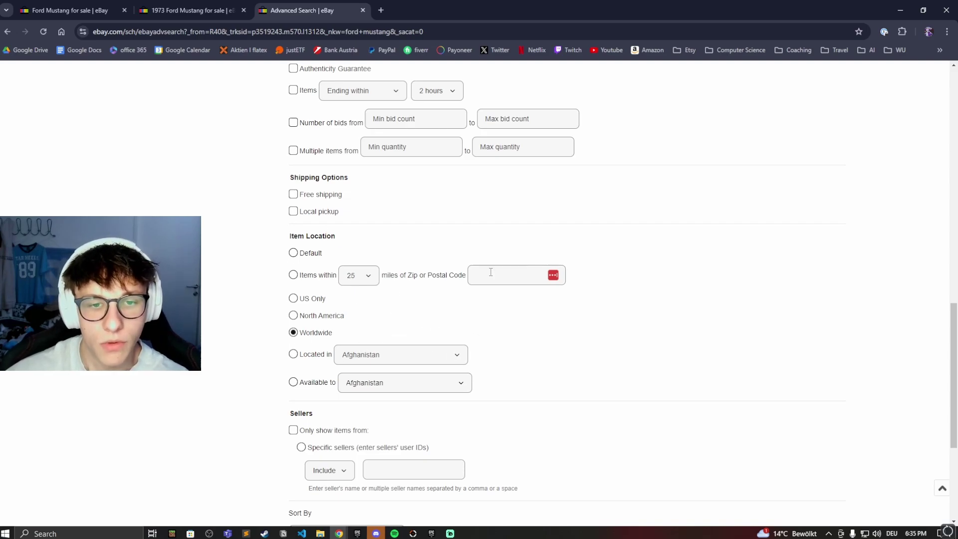
scroll(430, 310, down, 1)
scroll(426, 313, down, 2)
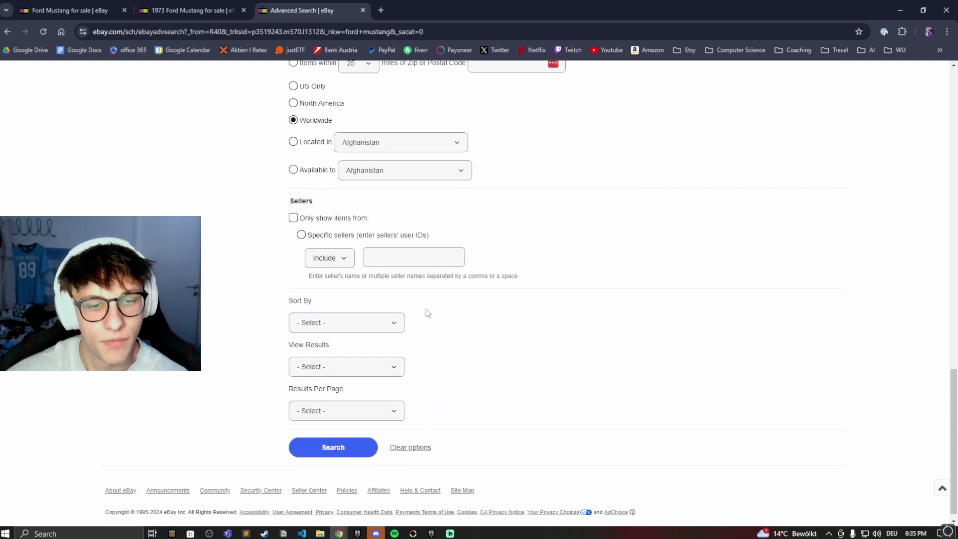
- Run the completed worldwide ford mustang search and filter by Auction, then Buy It Now
click(331, 438)
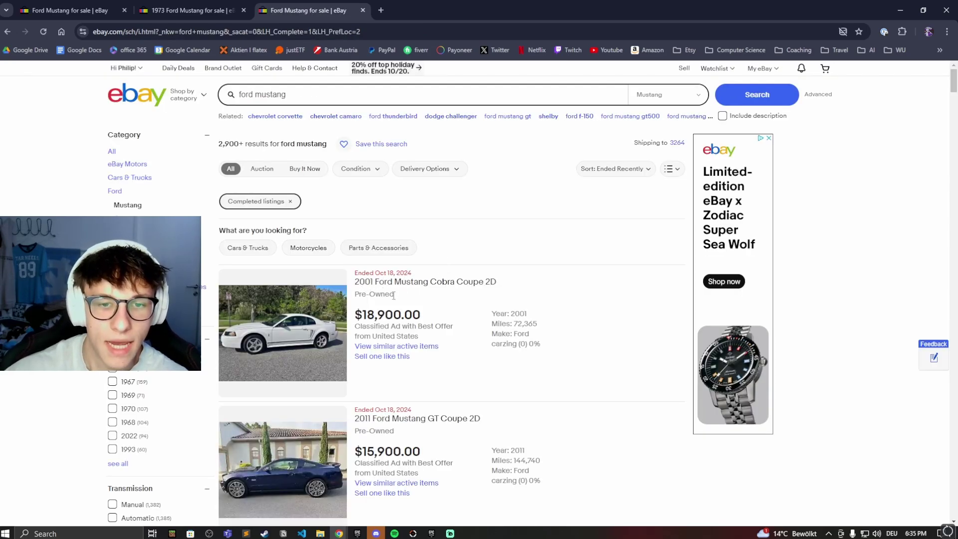
scroll(459, 312, down, 1)
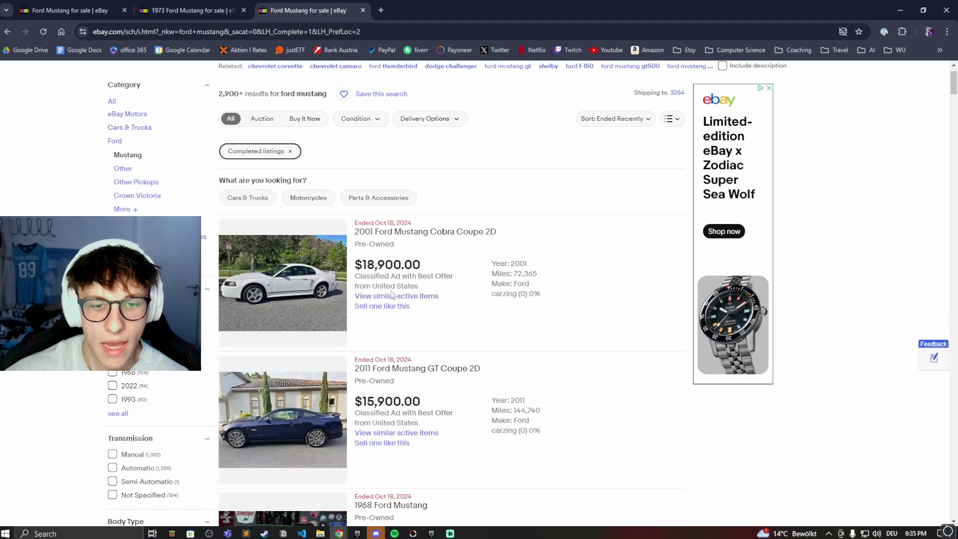
scroll(497, 302, down, 2)
scroll(397, 287, up, 2)
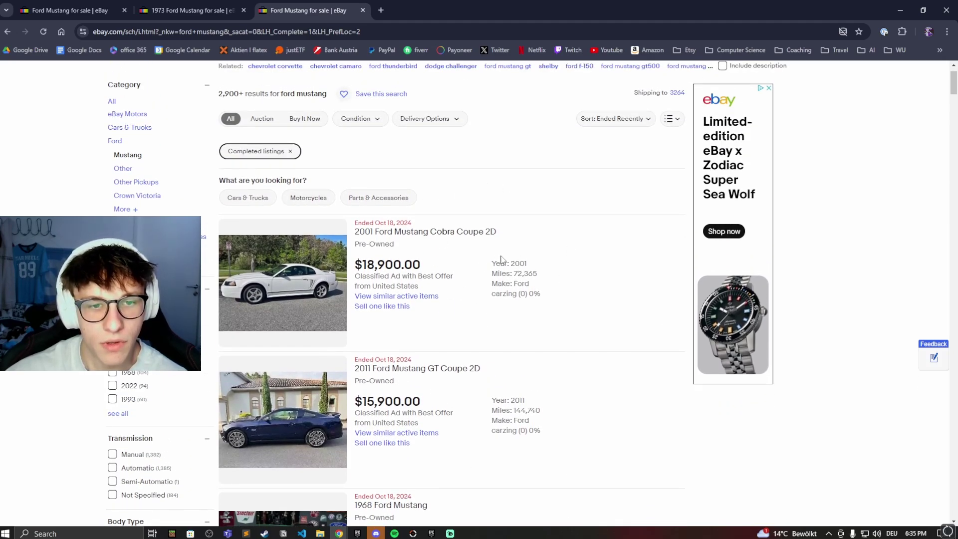
scroll(359, 361, up, 1)
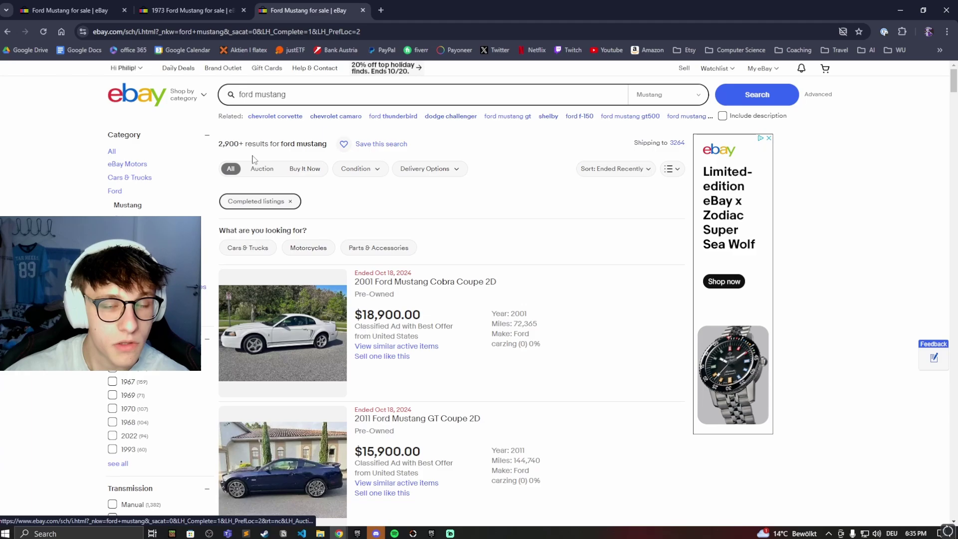
click(263, 169)
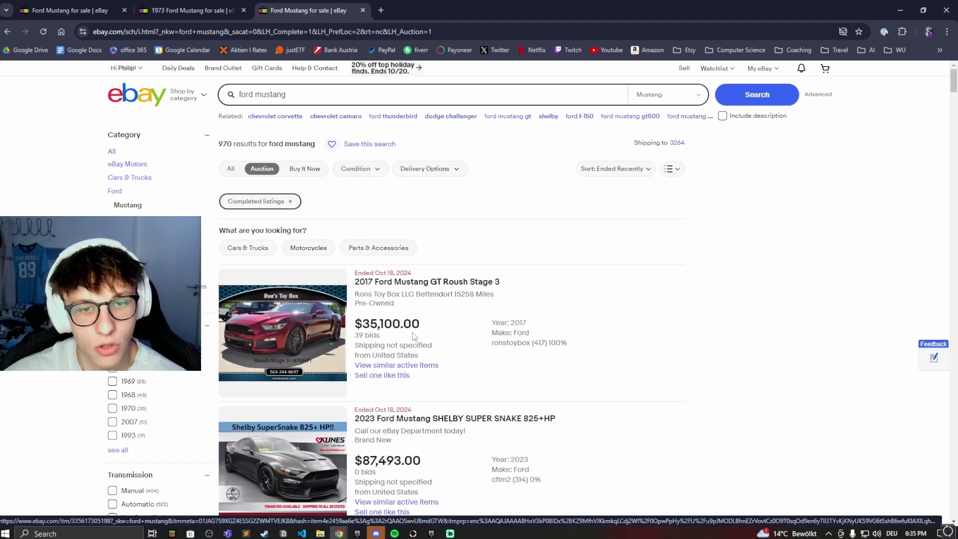
scroll(414, 337, down, 1)
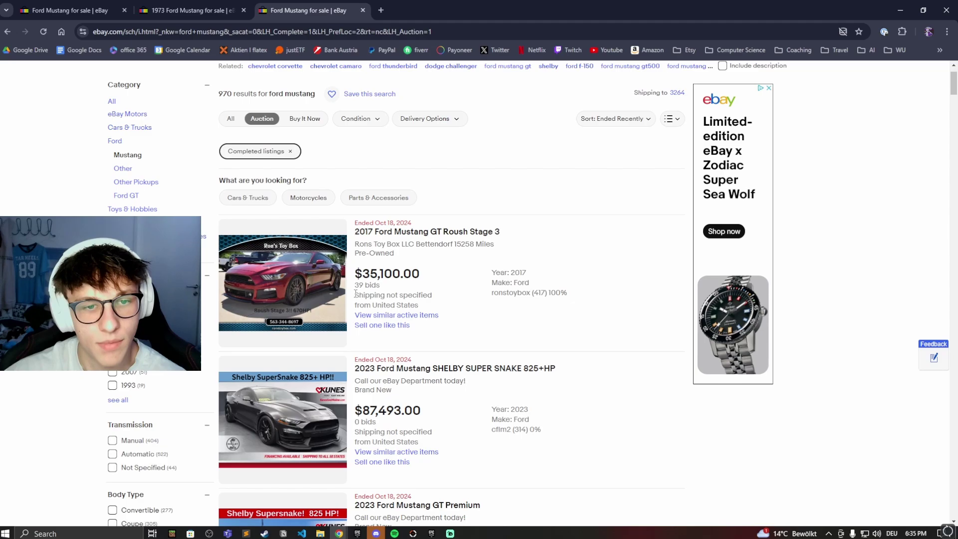
scroll(393, 309, up, 1)
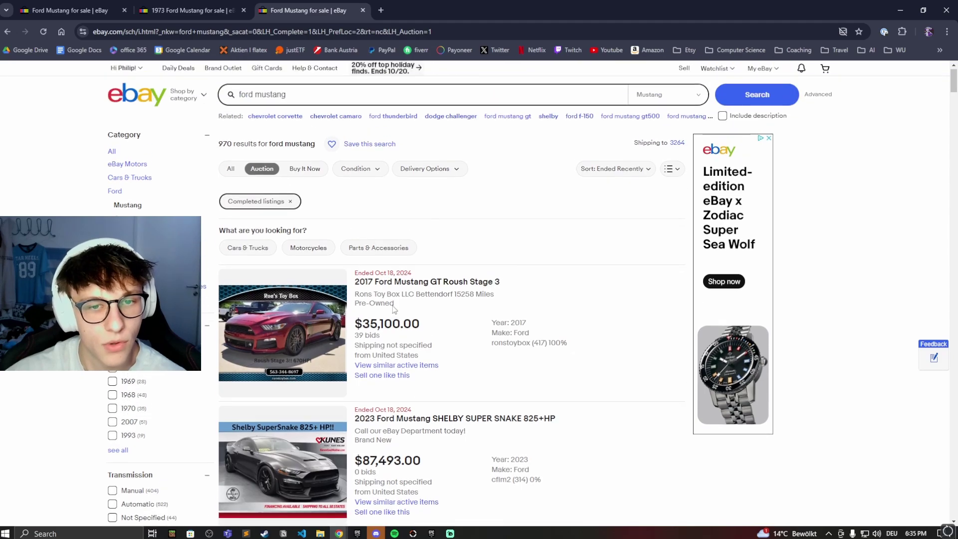
click(306, 169)
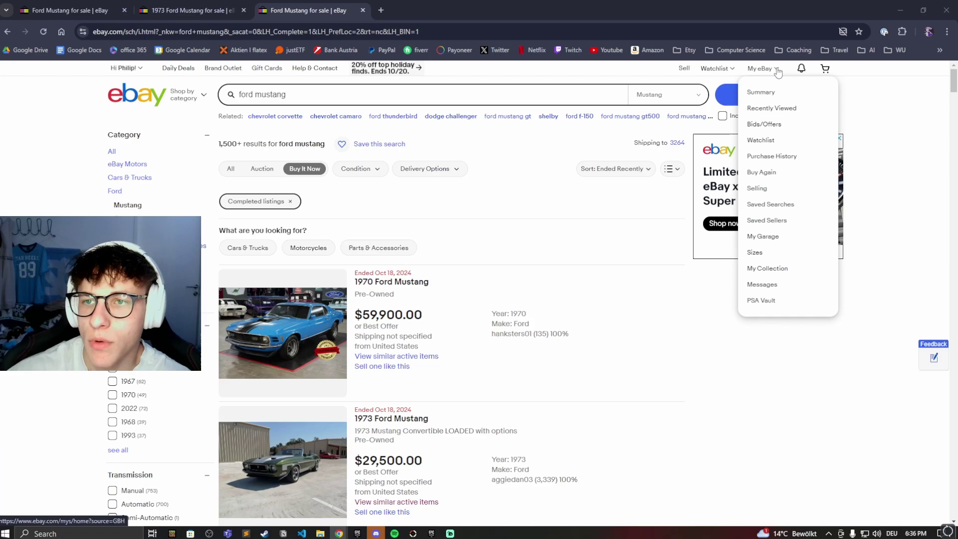
mouse_move(763, 68)
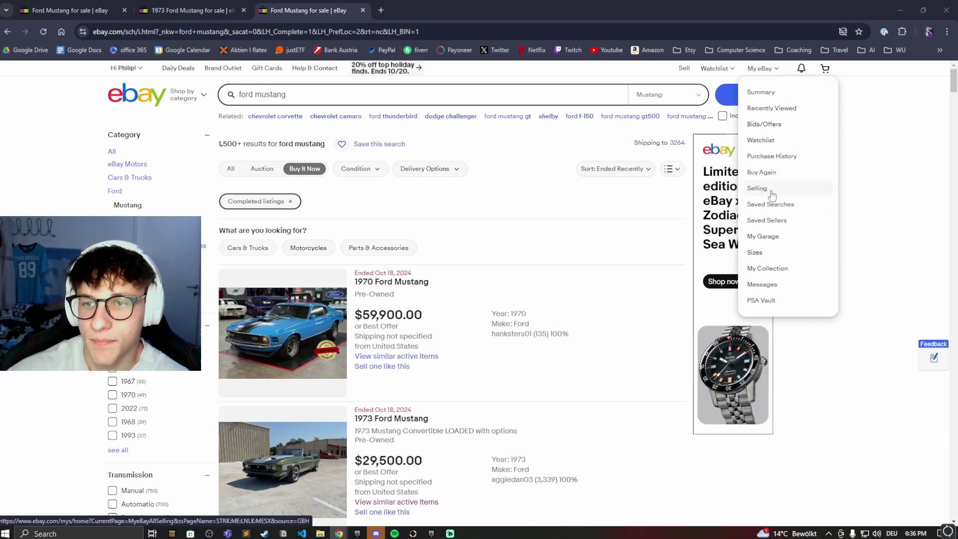
- Choose Selling under My eBay to reach the Selling Overview page
click(773, 195)
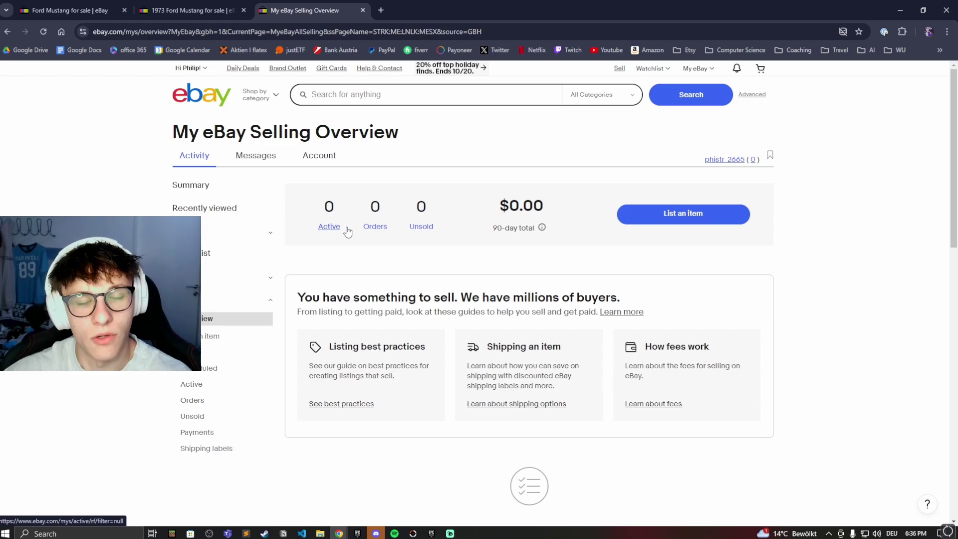